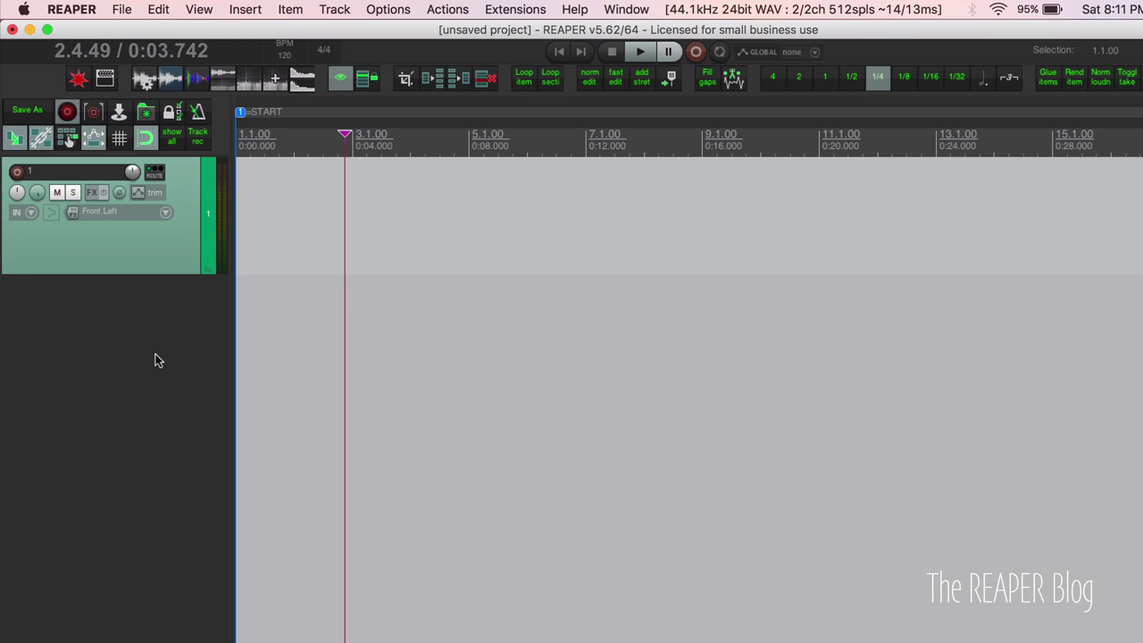
# Save the project as "test recording" in the REAPER Media Projects folder, creating a subdirectory for the project
pyautogui.click(25, 111)
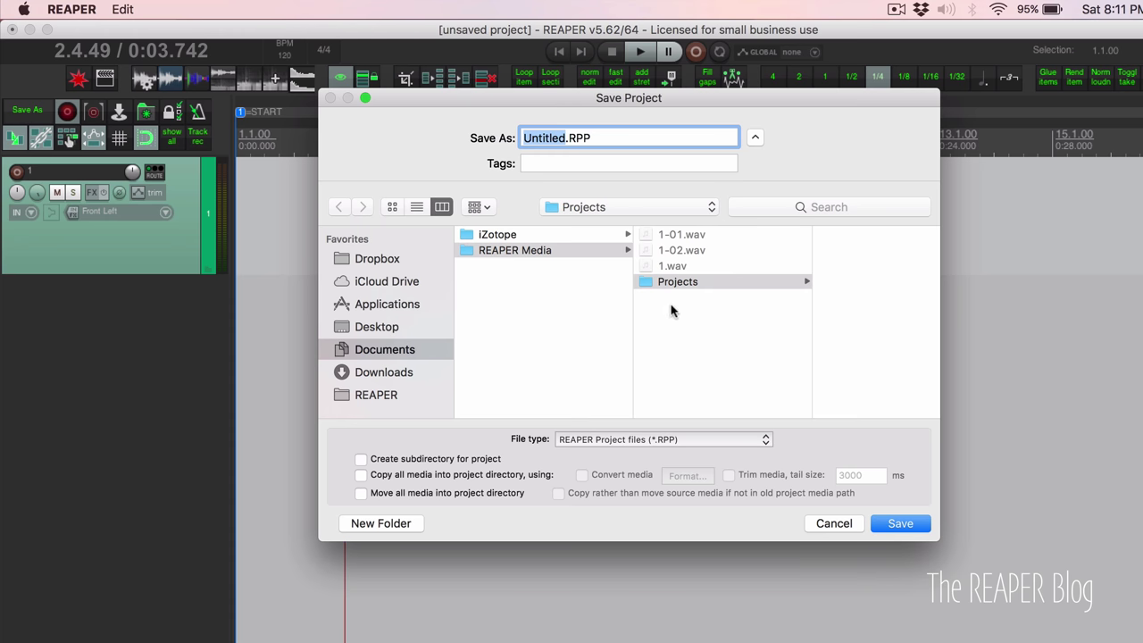
pyautogui.click(691, 282)
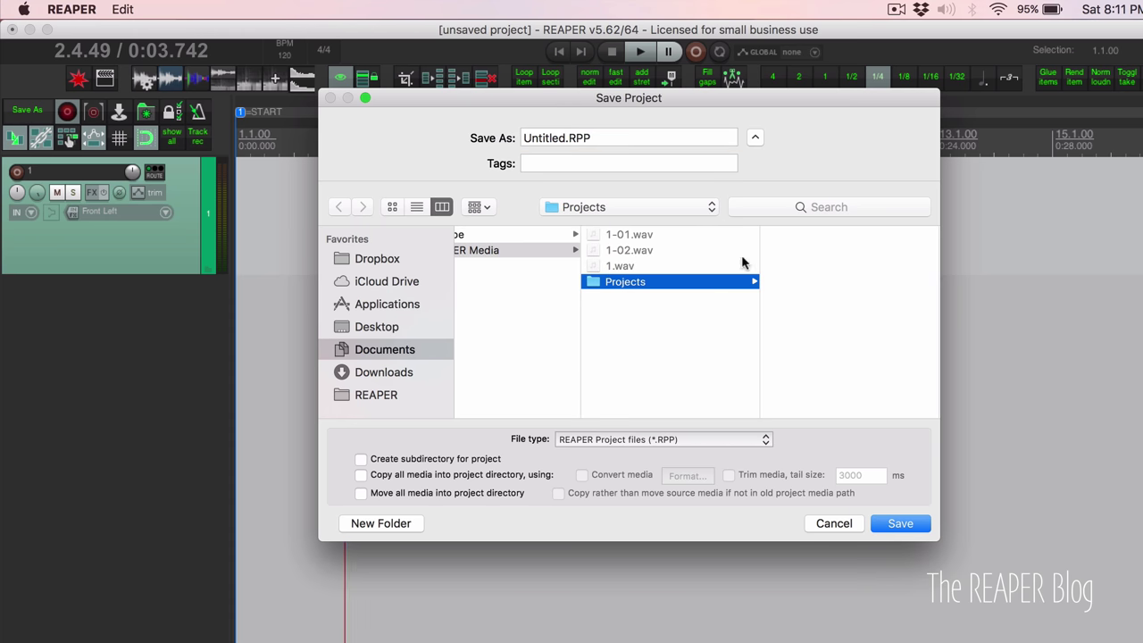
pyautogui.click(563, 137)
pyautogui.press('BackSpace')
pyautogui.press('BackSpace')
pyautogui.press('BackSpace')
pyautogui.press('BackSpace')
pyautogui.press('BackSpace')
pyautogui.press('BackSpace')
pyautogui.press('BackSpace')
pyautogui.press('BackSpace')
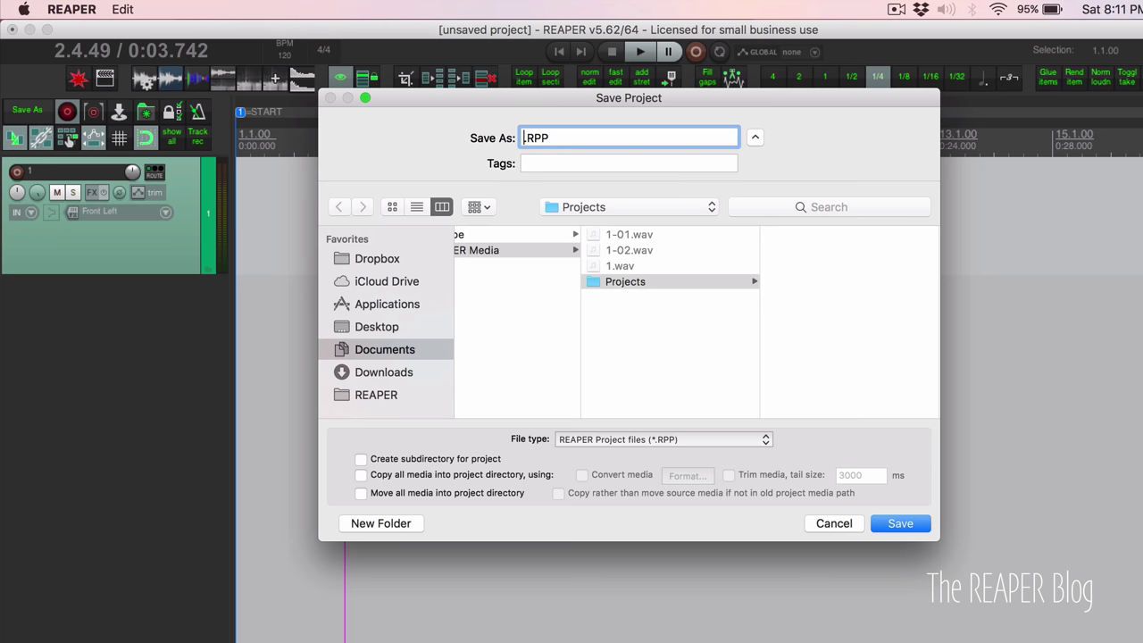
pyautogui.write('test recording')
pyautogui.click(428, 460)
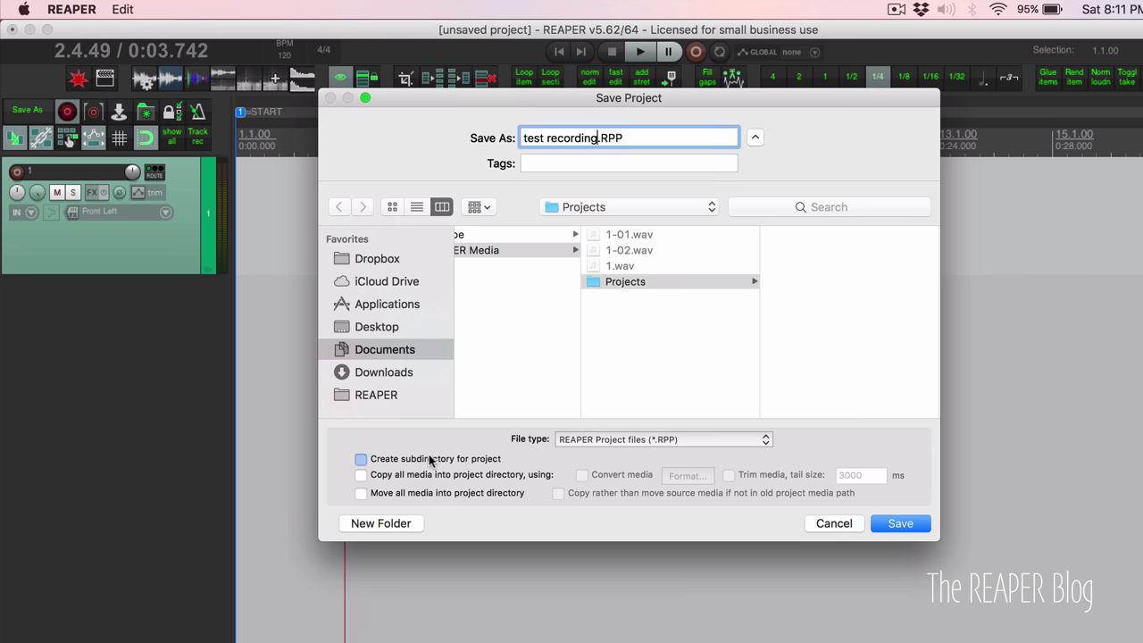
pyautogui.click(889, 524)
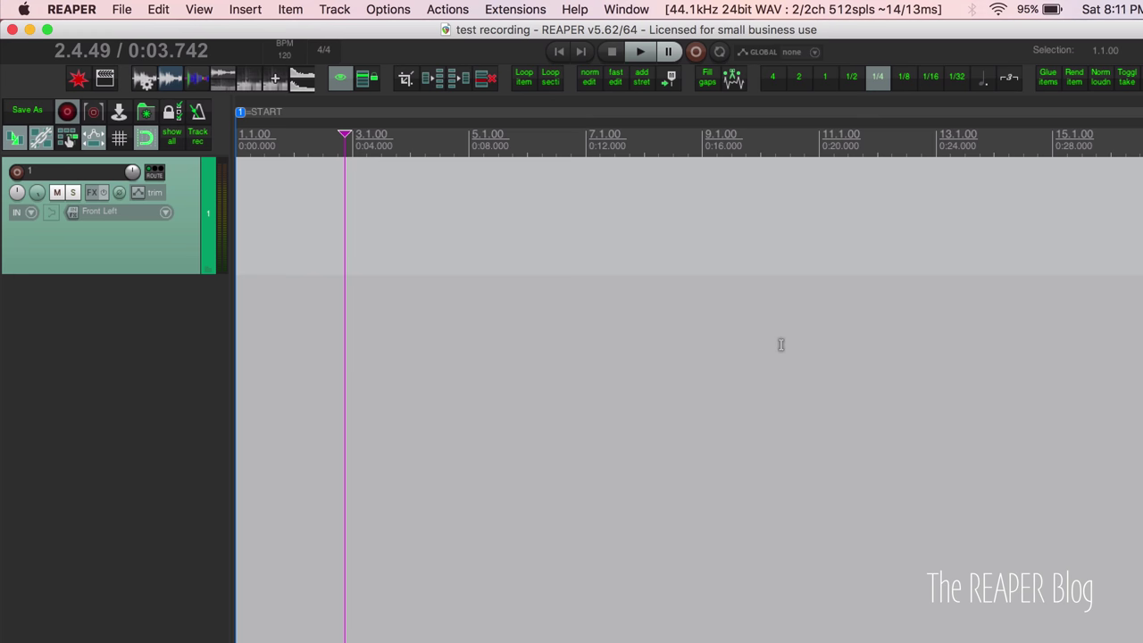
# In the project's media settings, set the secondary recording path to a new folder "Test recording" on the H5_SD drive
pyautogui.click(116, 8)
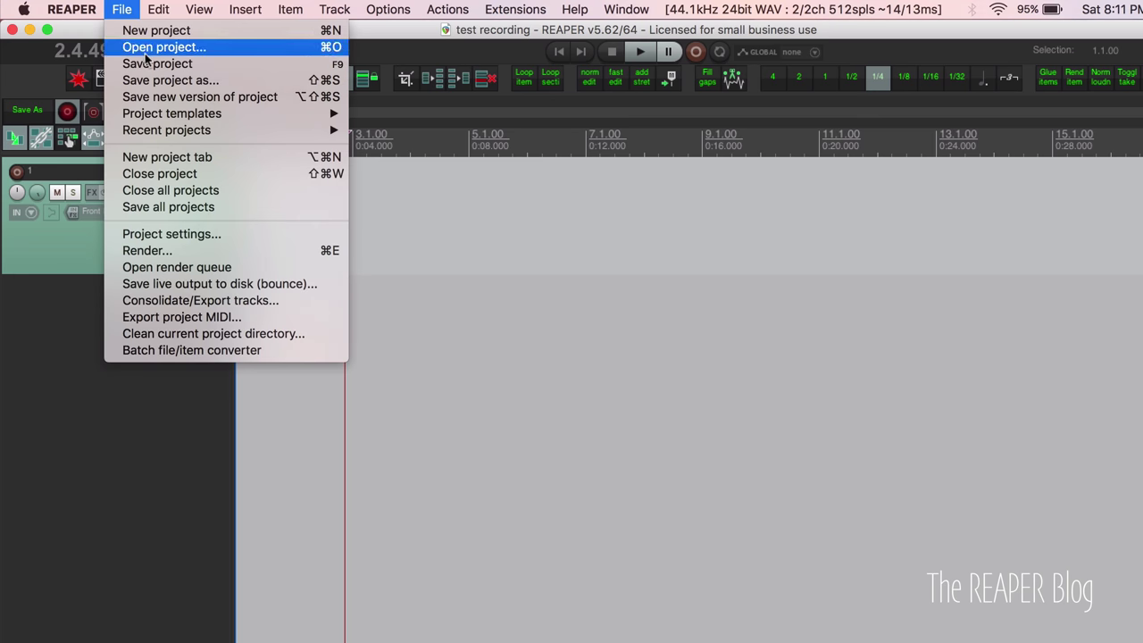
pyautogui.click(178, 232)
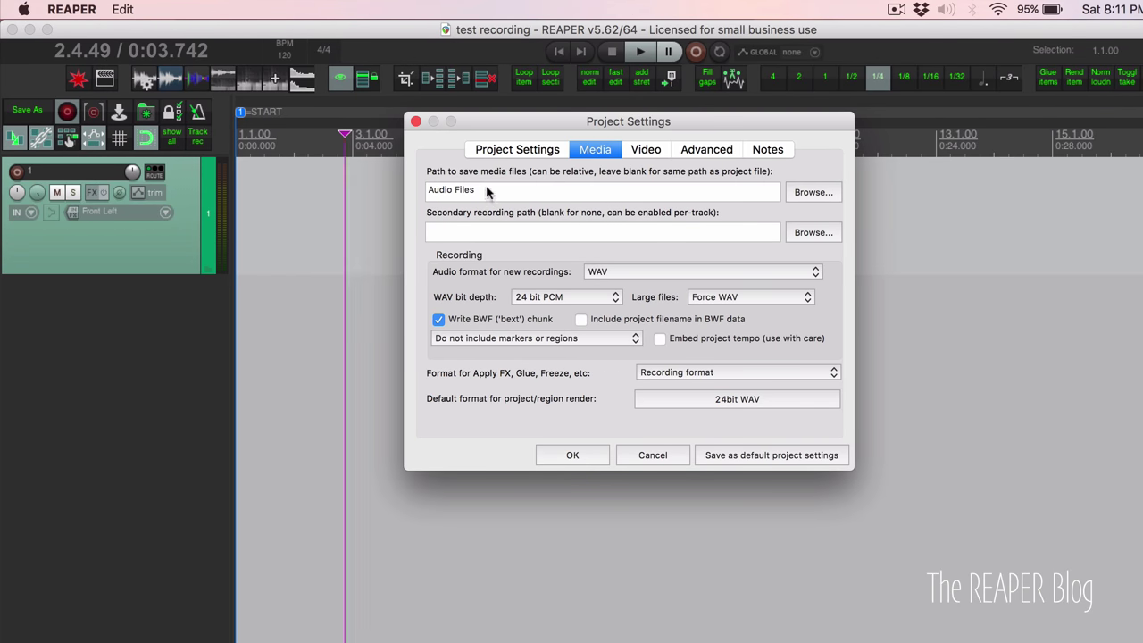
pyautogui.click(487, 192)
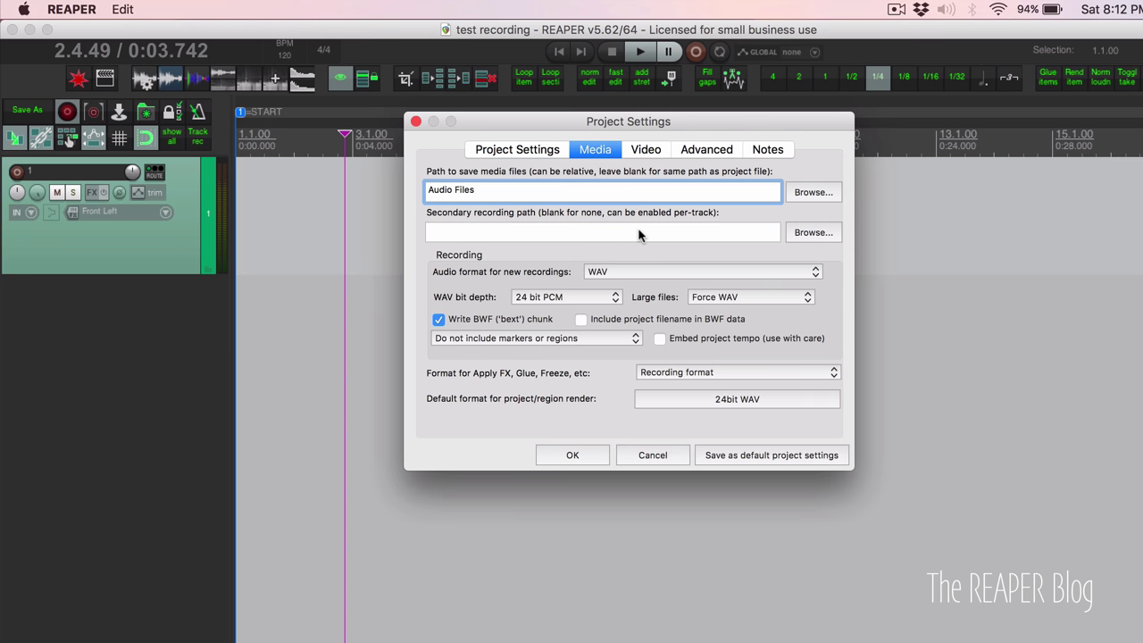
pyautogui.click(807, 237)
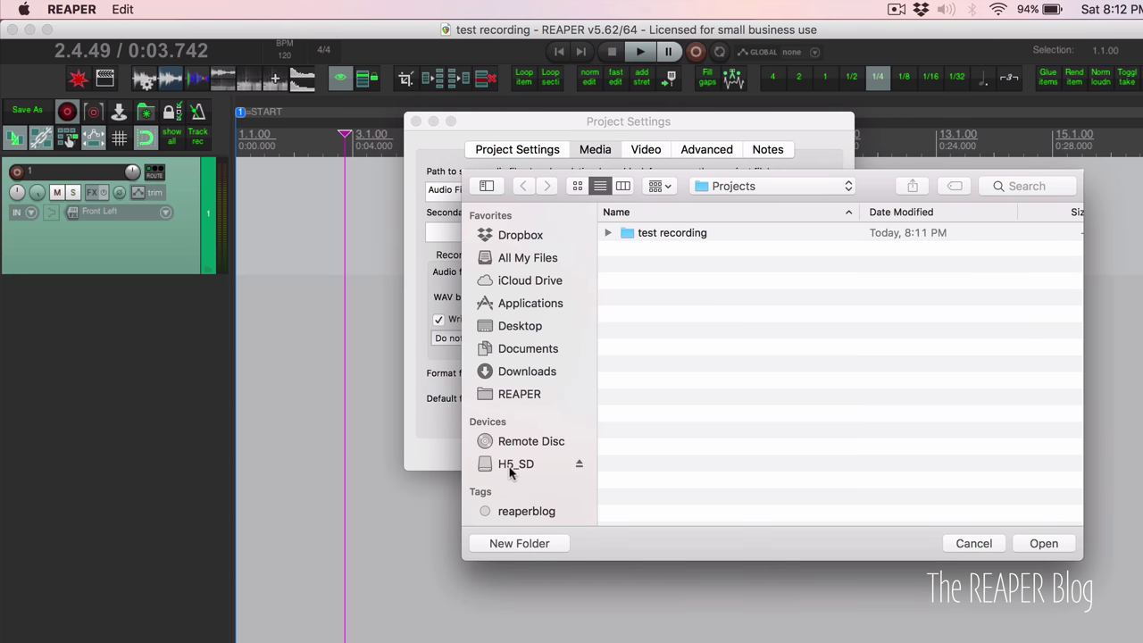
pyautogui.click(511, 468)
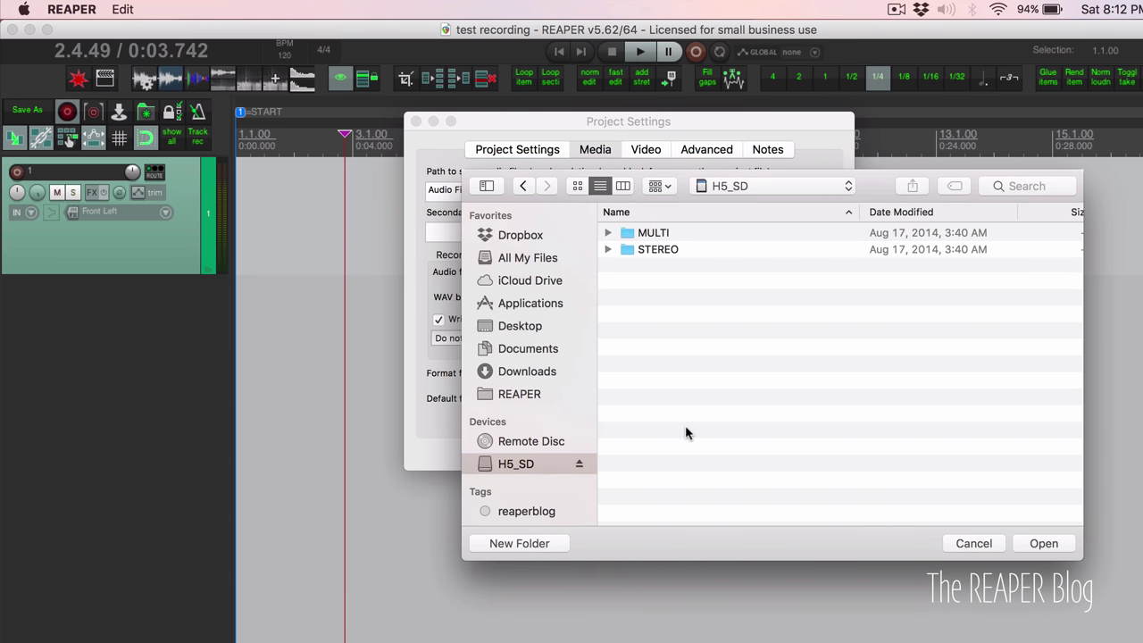
pyautogui.click(518, 543)
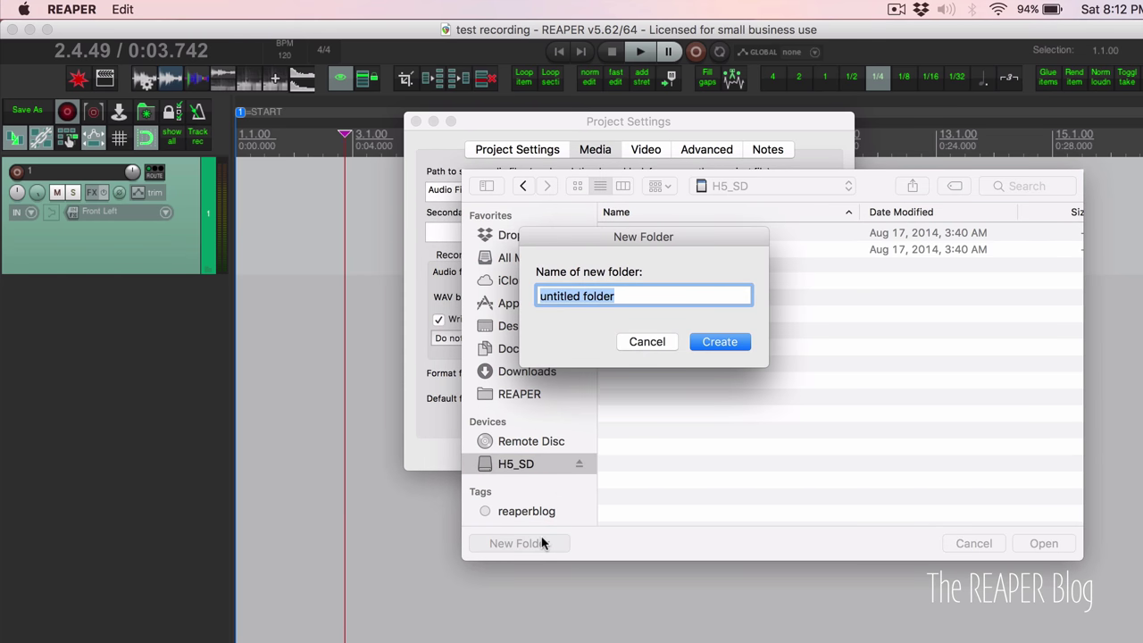
pyautogui.write('Test recor')
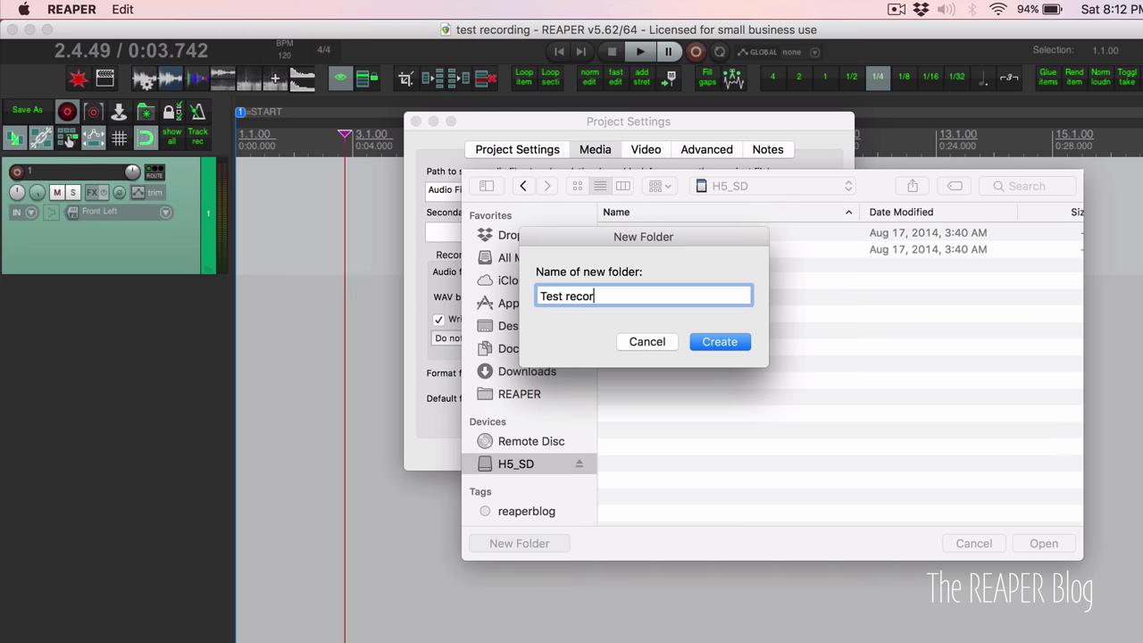
pyautogui.write('ding')
pyautogui.press('Return')
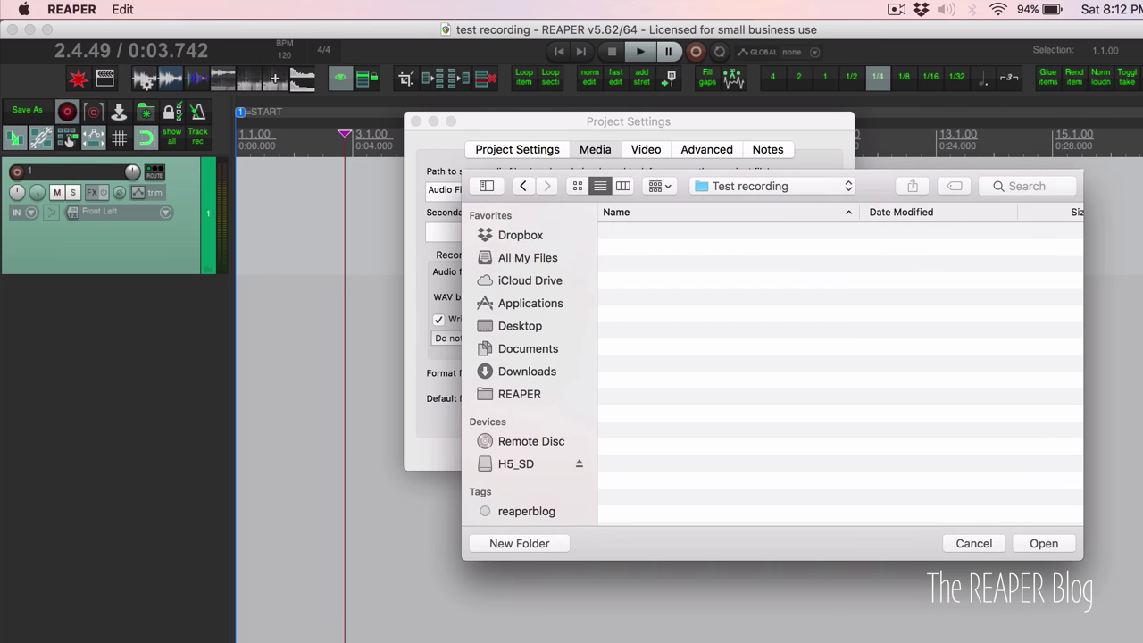
pyautogui.click(1028, 542)
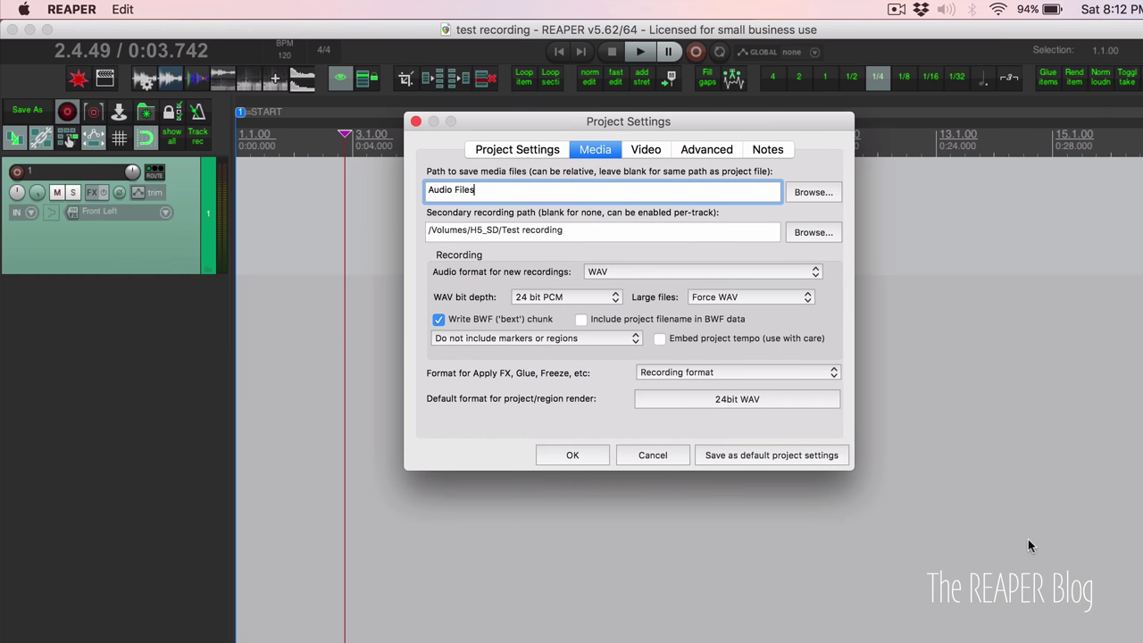
pyautogui.click(574, 455)
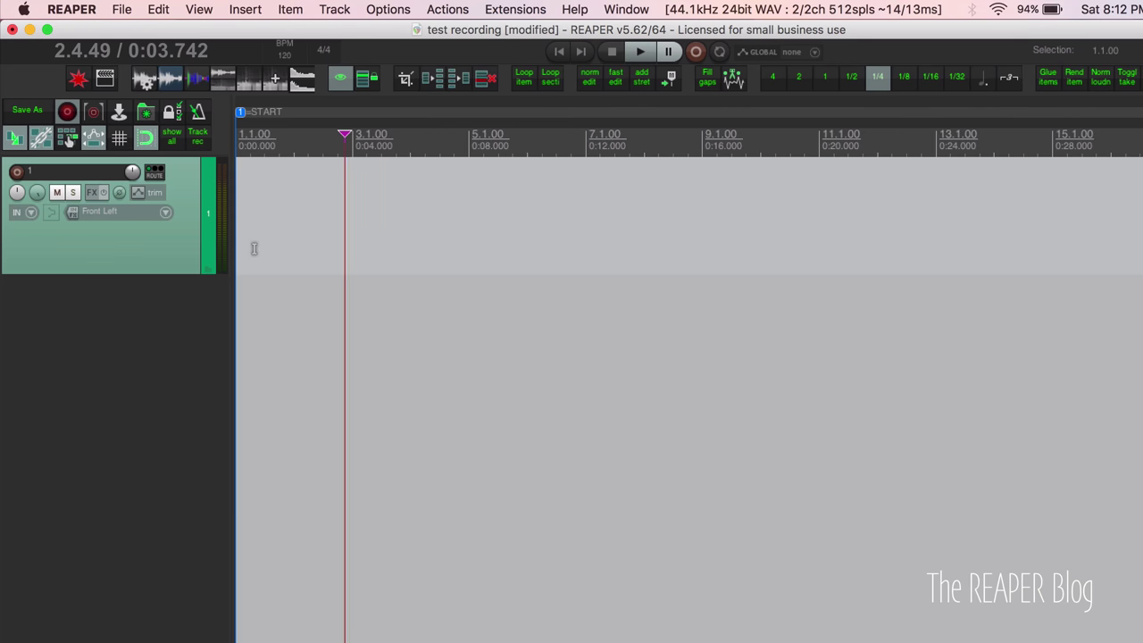
# Open the track recording settings for track 1
pyautogui.click(107, 244)
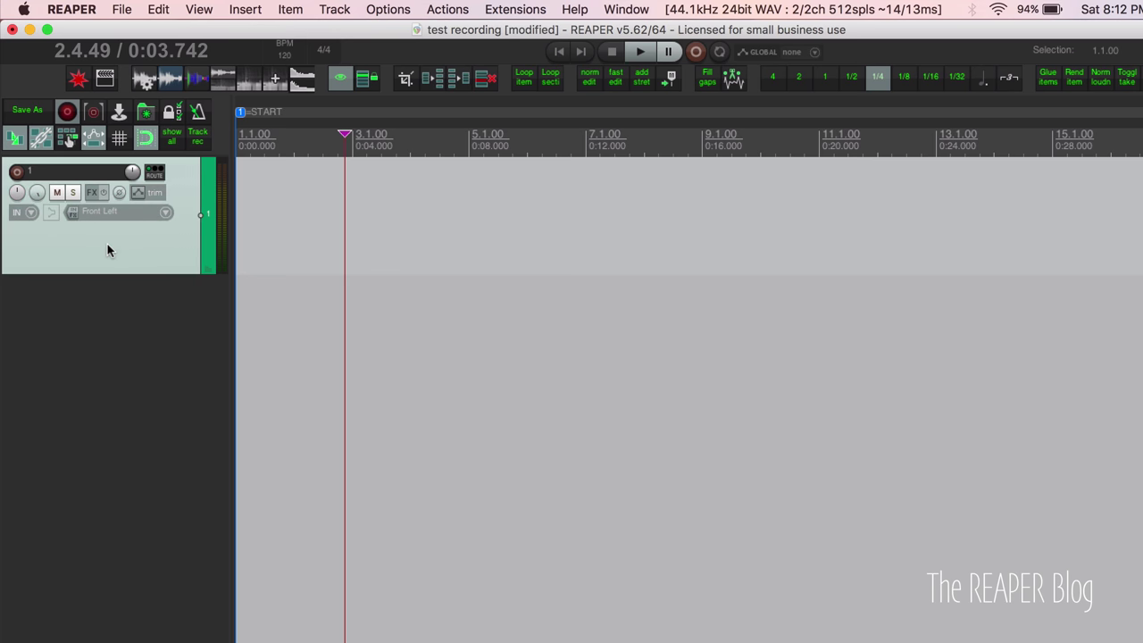
pyautogui.rightClick(16, 171)
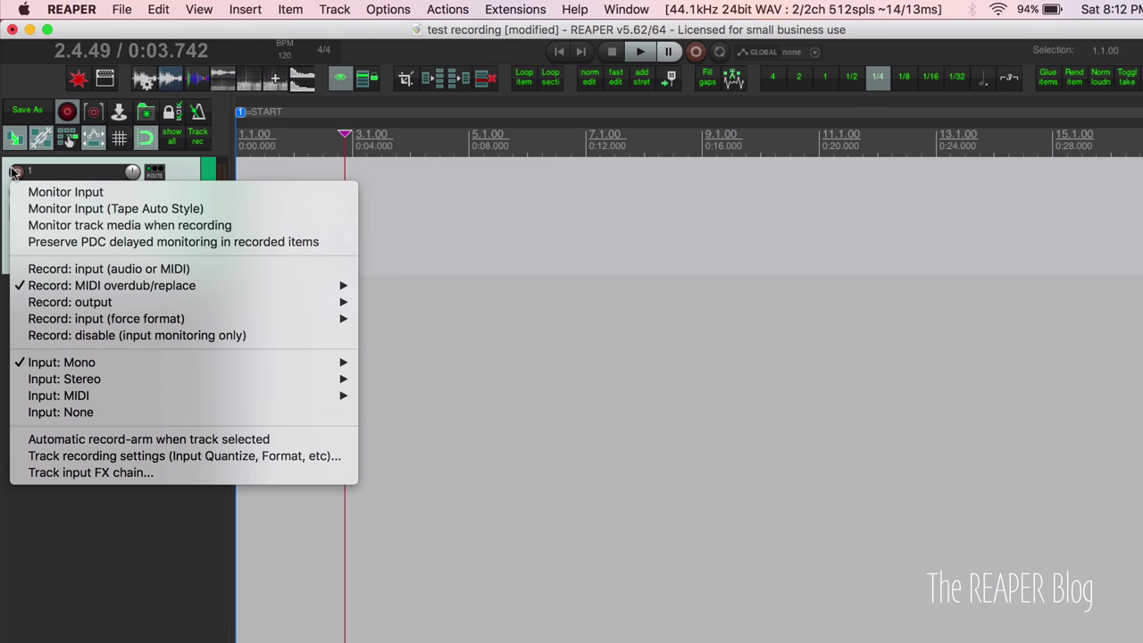
pyautogui.click(143, 457)
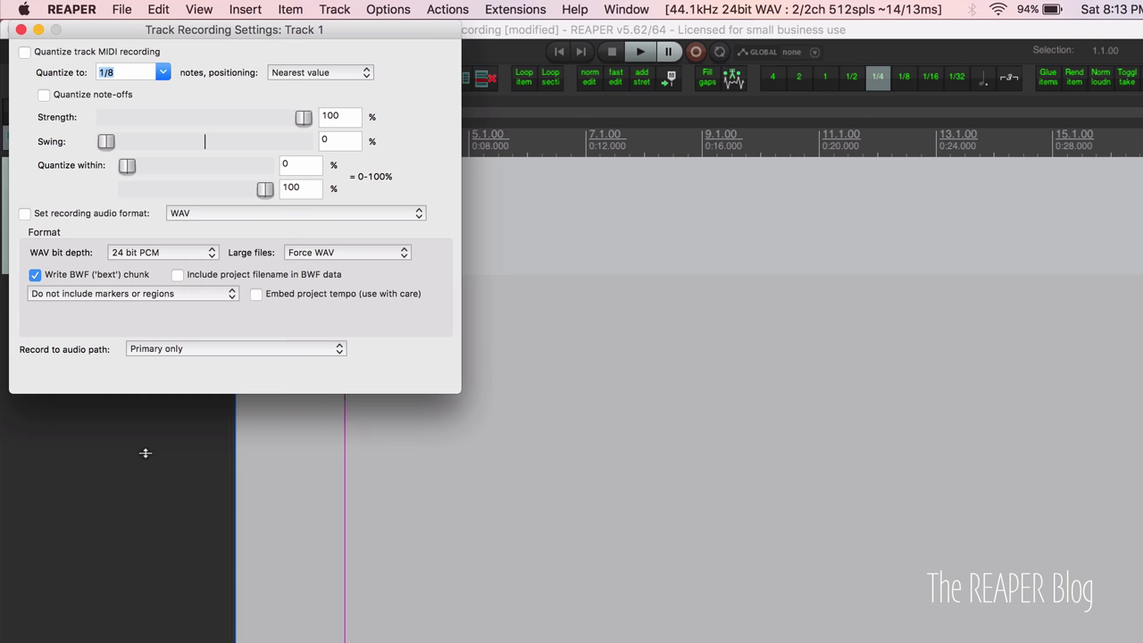
pyautogui.click(150, 253)
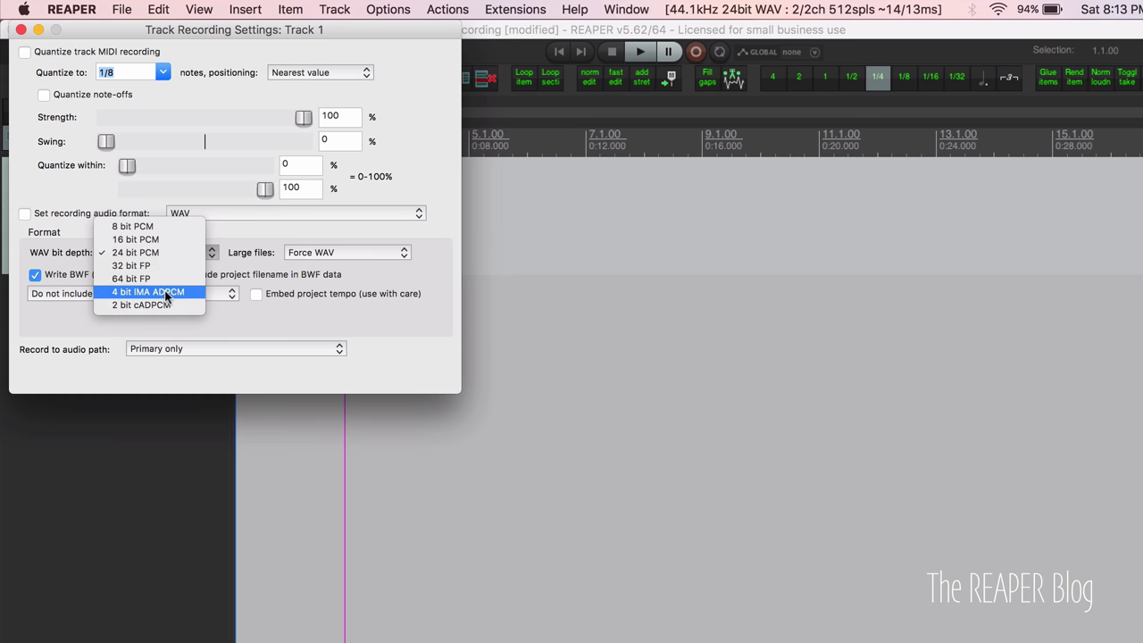
pyautogui.click(152, 253)
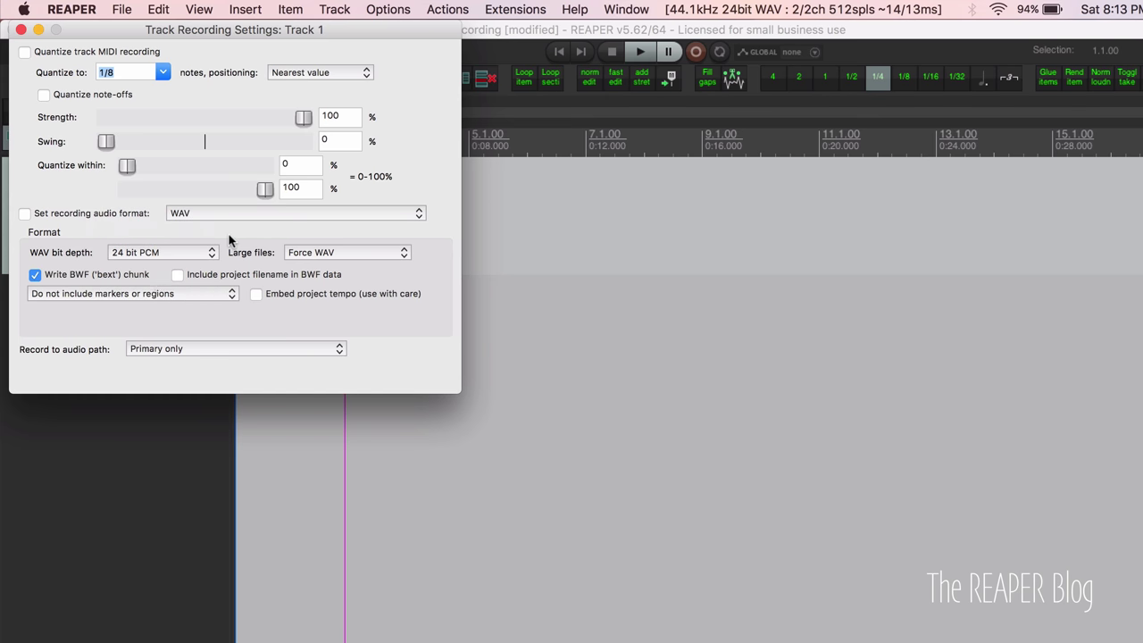
pyautogui.click(239, 211)
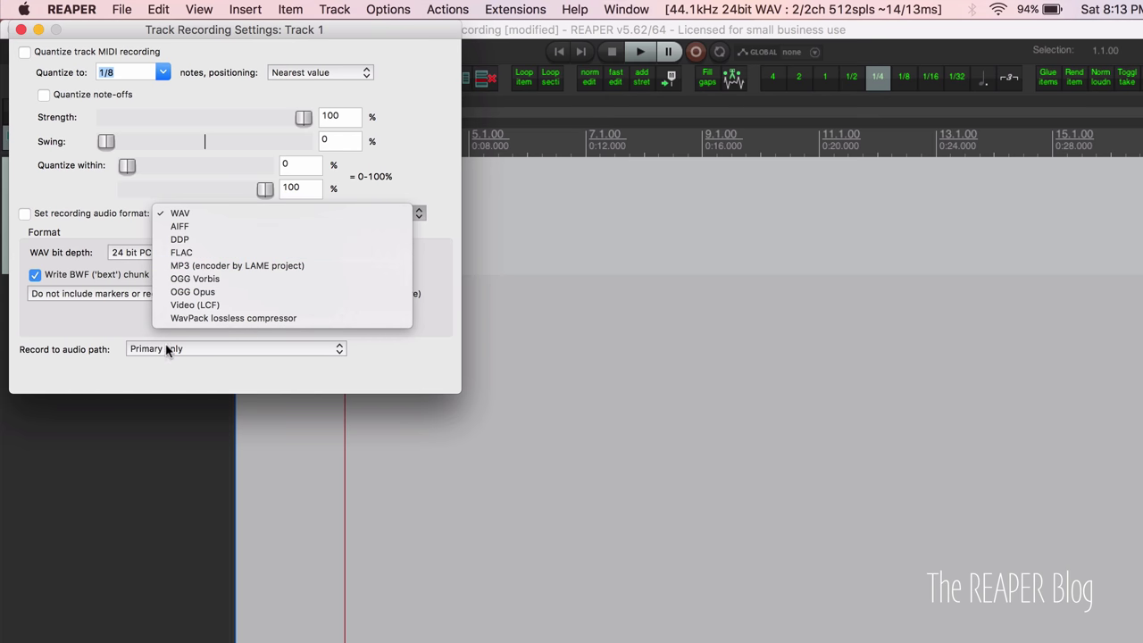
pyautogui.click(98, 314)
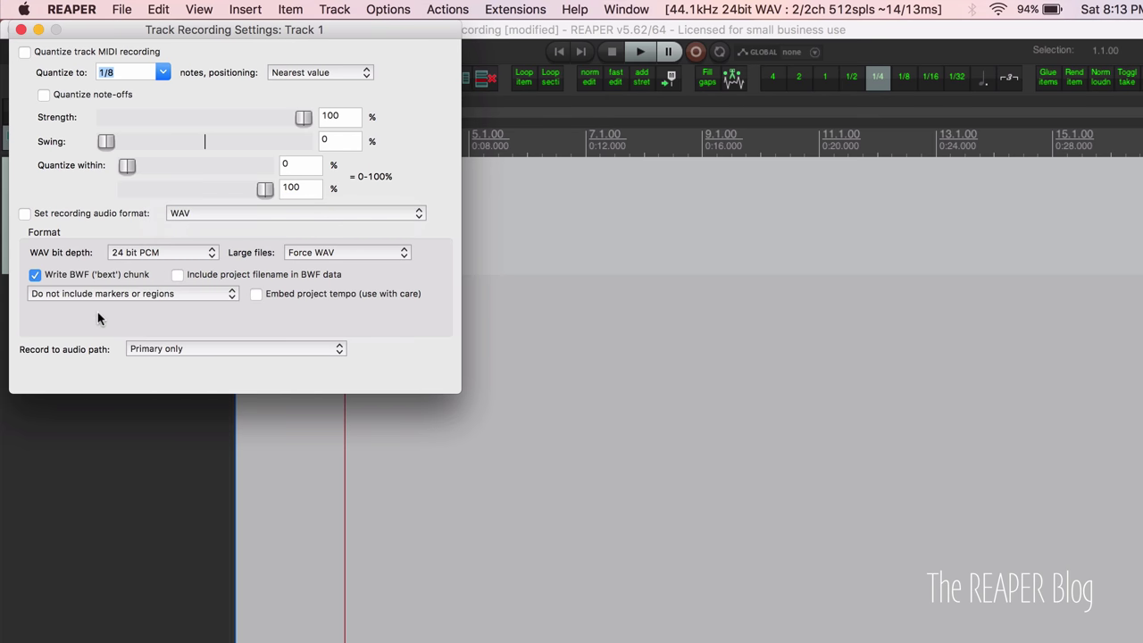
# Set track 1 to record to "Primary + secondary as invisible backup" and close its recording settings
pyautogui.click(150, 351)
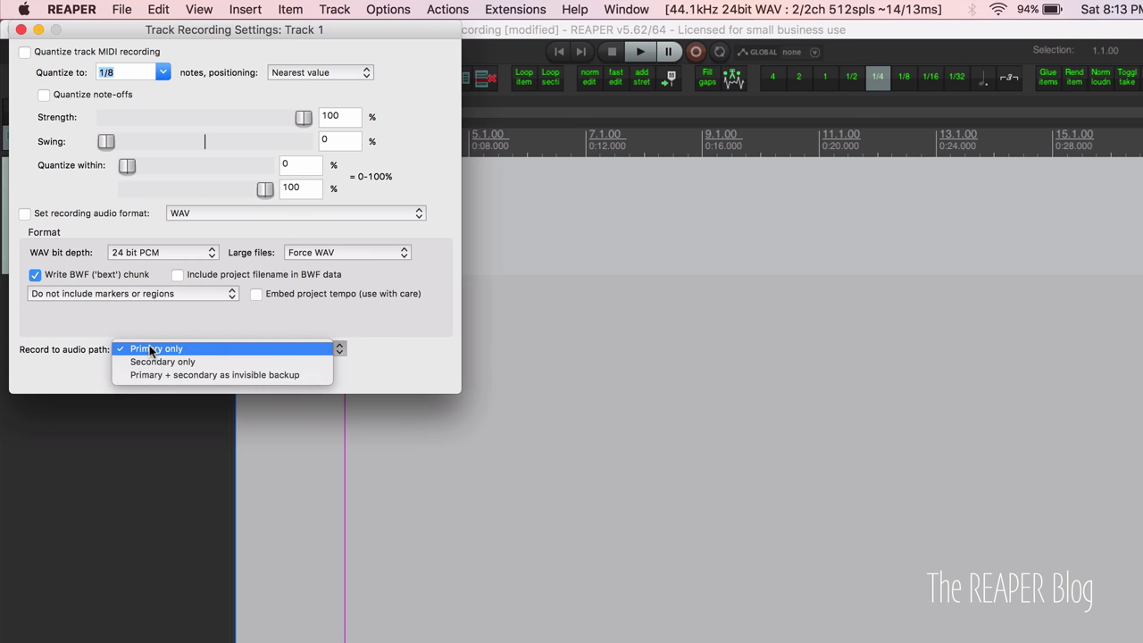
pyautogui.click(212, 375)
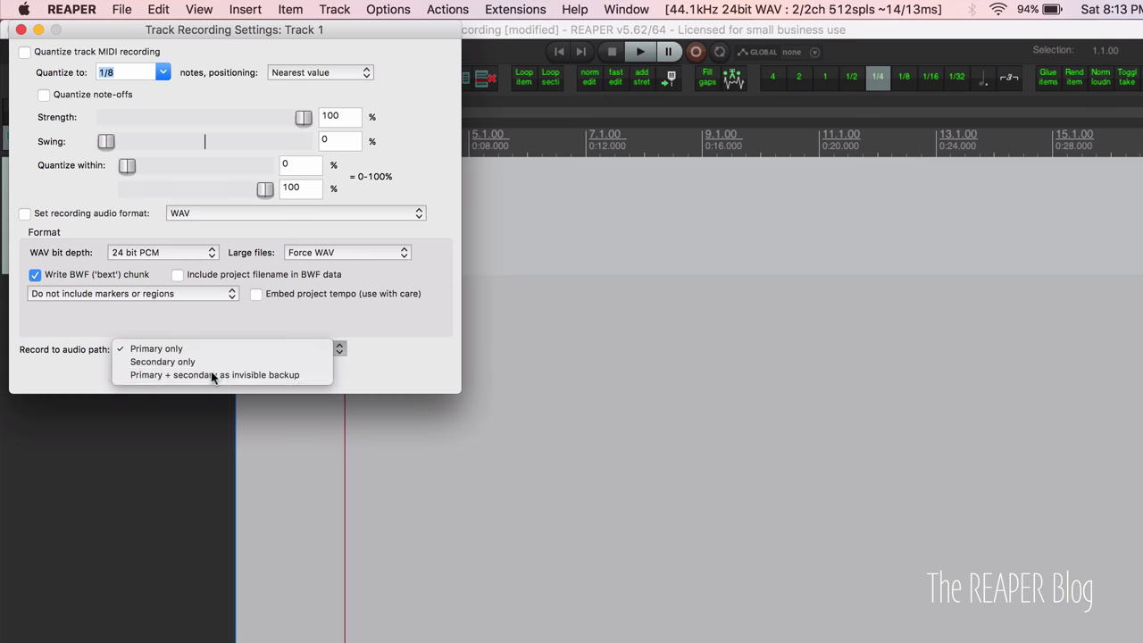
pyautogui.click(21, 30)
# Arm track 1, record a take of about 7 seconds from the edit cursor, and disarm the track
pyautogui.click(15, 171)
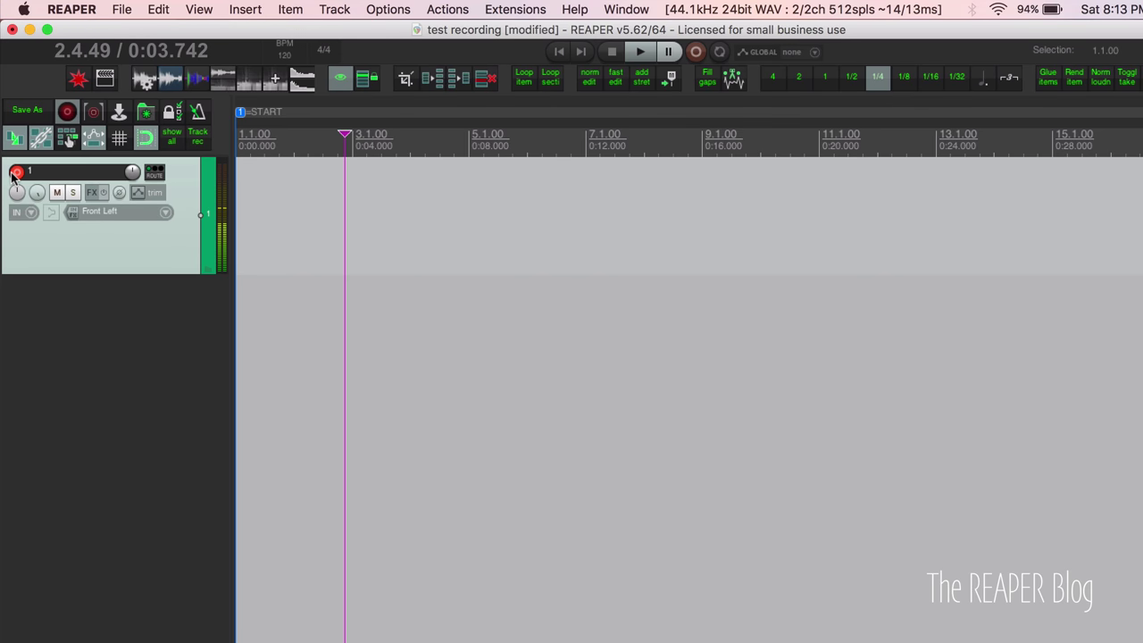
pyautogui.press('super+r')
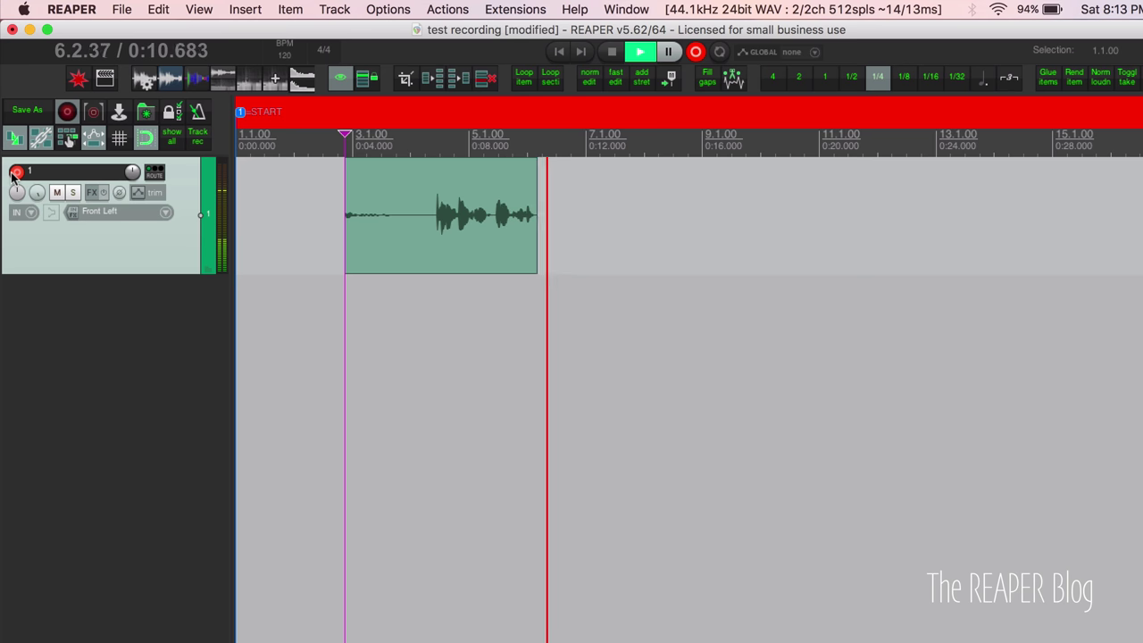
pyautogui.press('space')
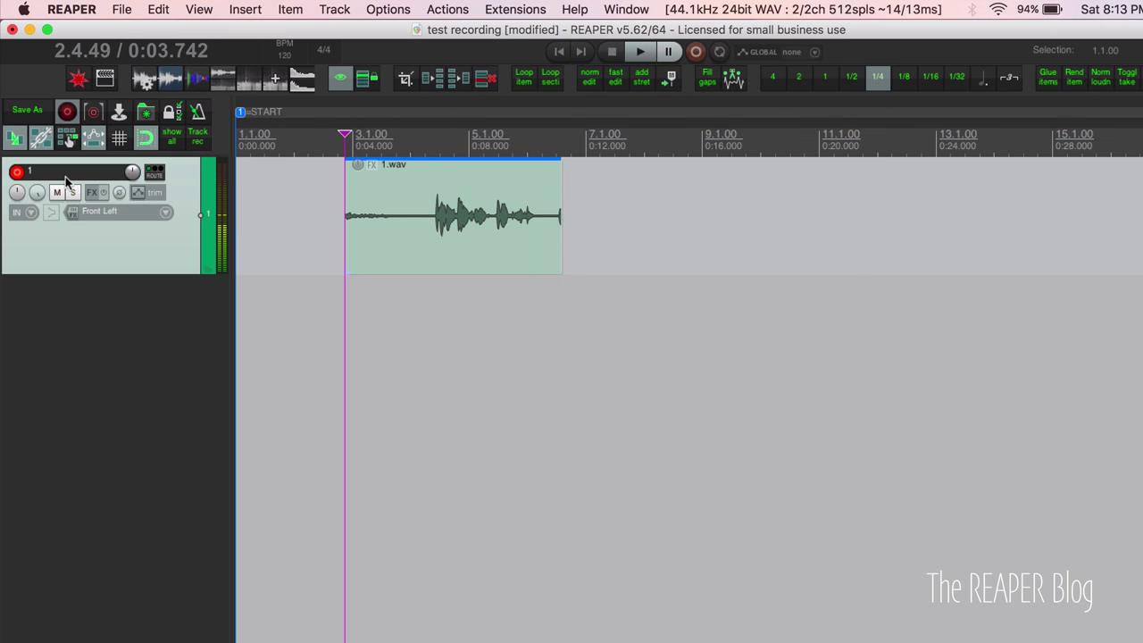
pyautogui.click(17, 172)
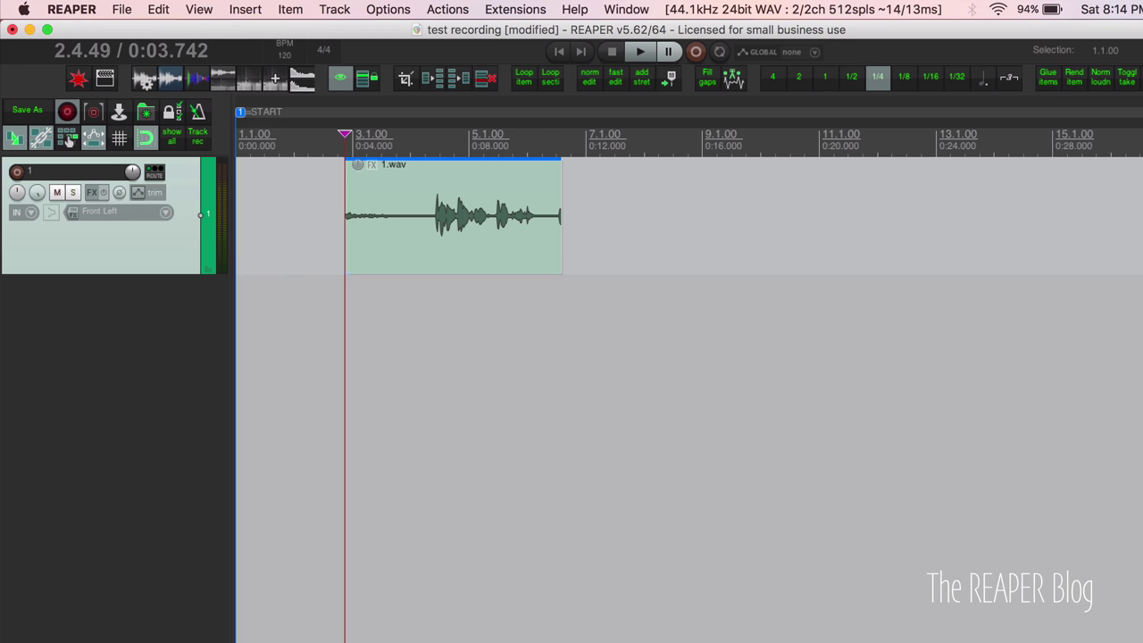
# Switch to Finder and locate the recorded 1.wav in Documents, under REAPER Media > Projects > test recording > Audio Files
pyautogui.press('super+Tab')
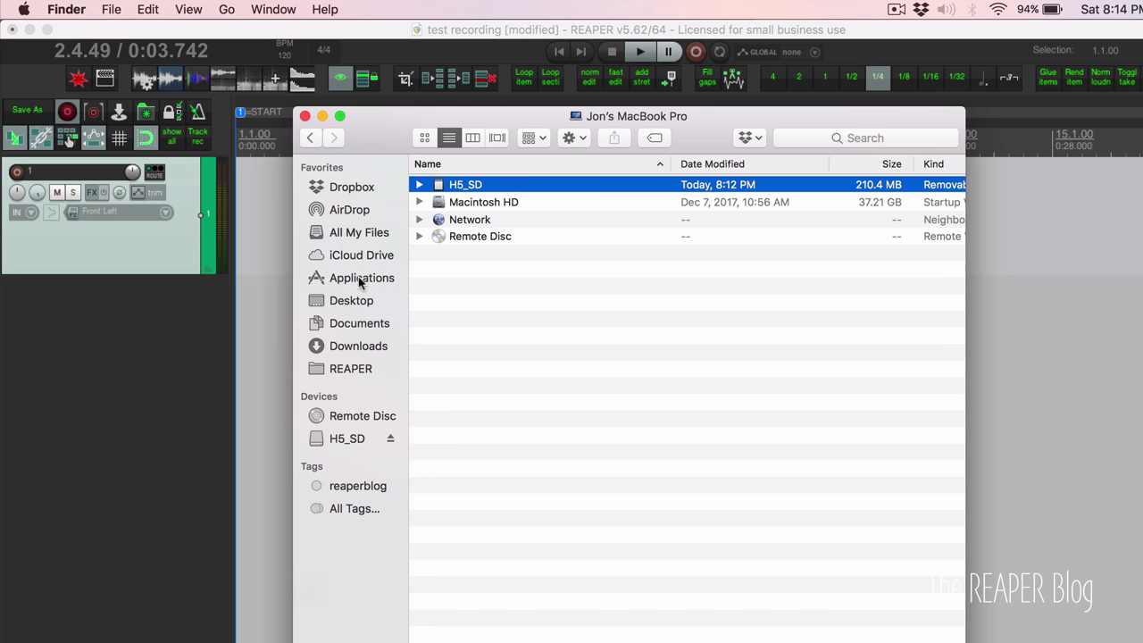
pyautogui.click(357, 332)
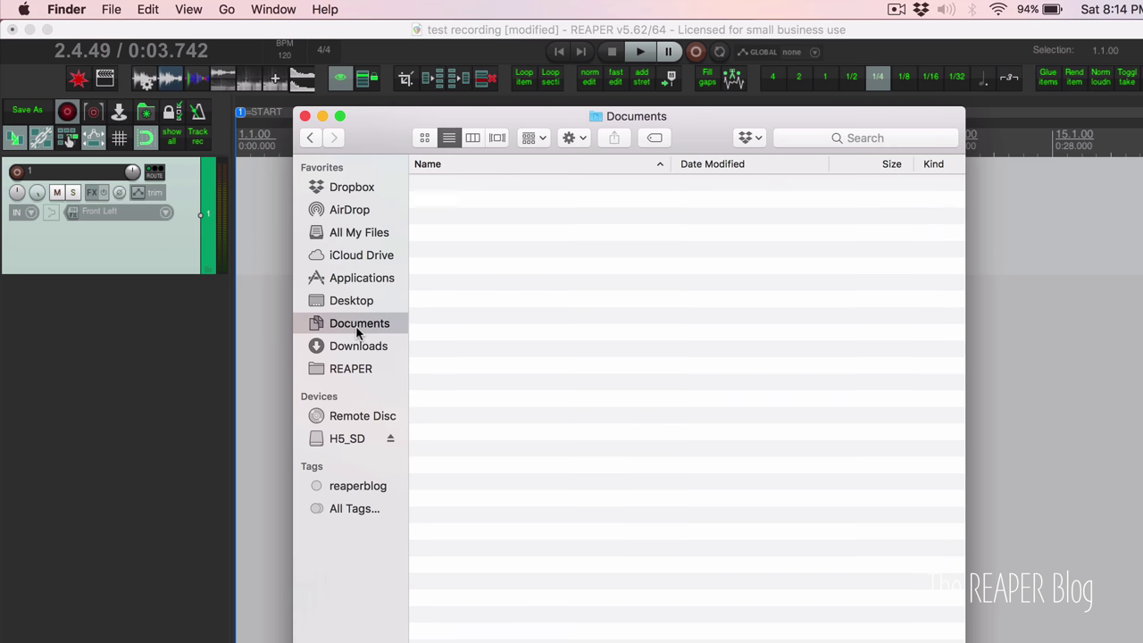
pyautogui.doubleClick(490, 204)
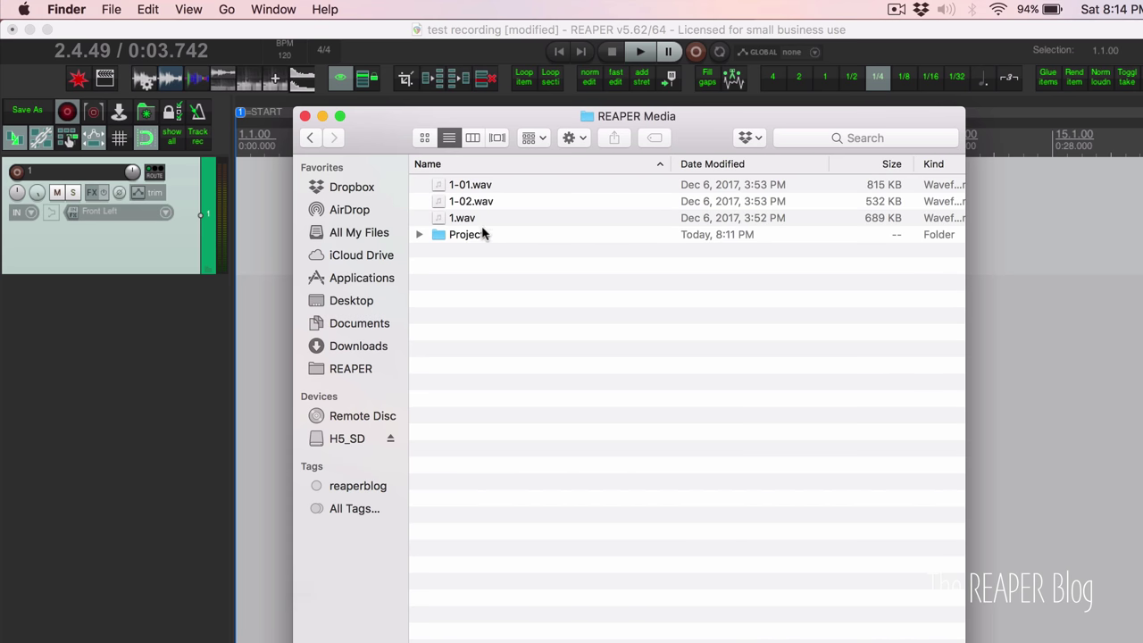
pyautogui.doubleClick(483, 233)
pyautogui.click(514, 186)
pyautogui.doubleClick(513, 185)
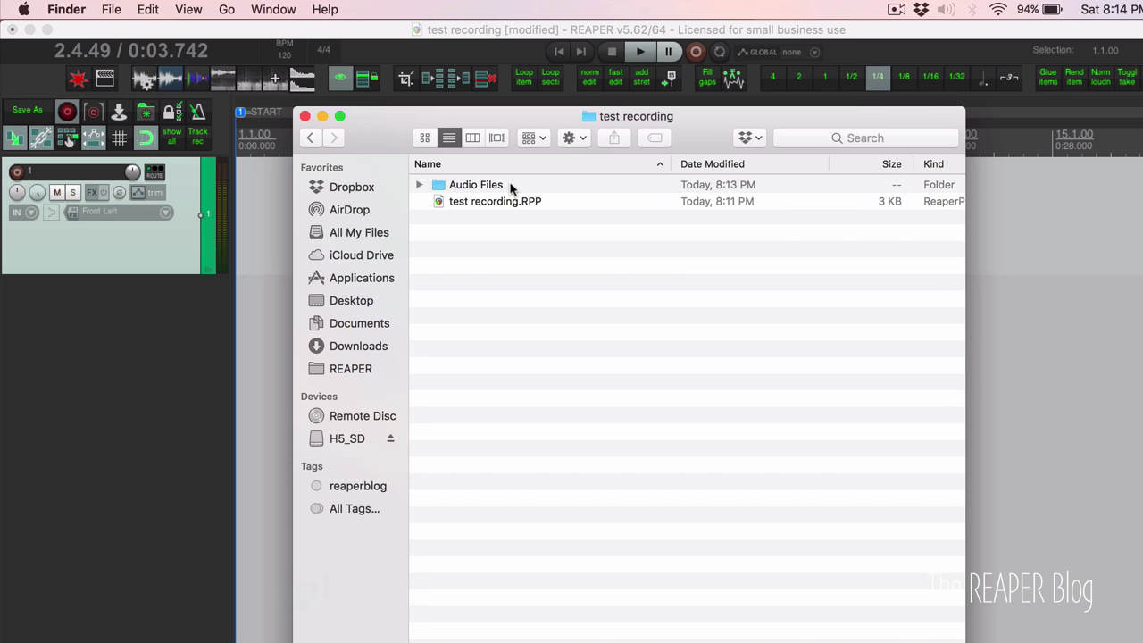
pyautogui.doubleClick(523, 179)
pyautogui.click(522, 183)
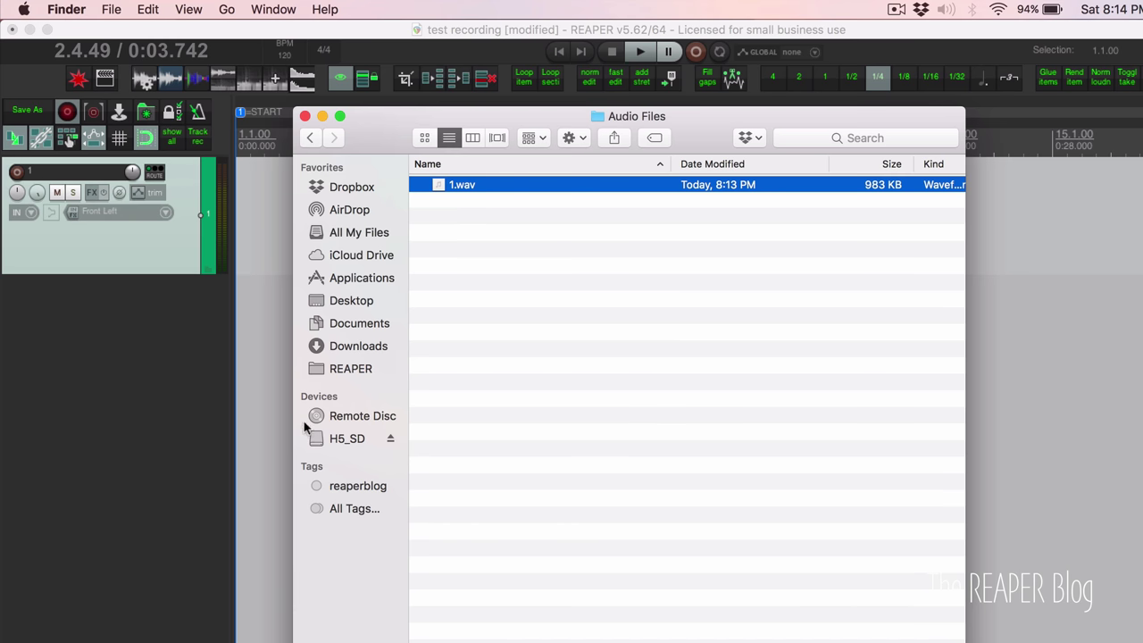
# Locate the backup 1.wav in the Test recording folder on the H5_SD drive
pyautogui.click(335, 439)
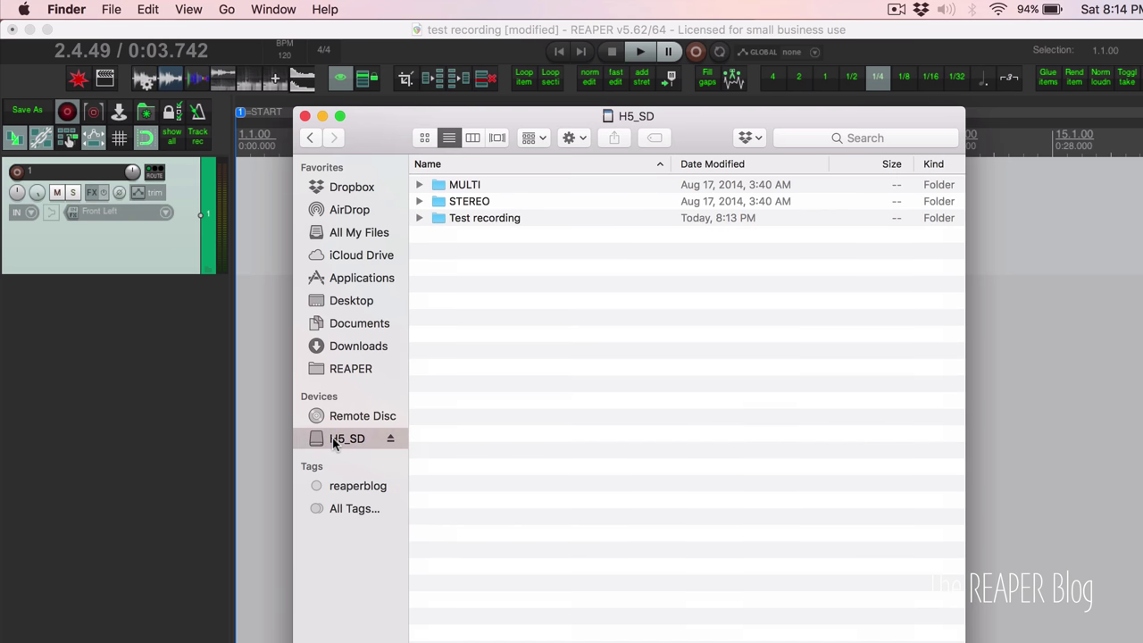
pyautogui.doubleClick(501, 220)
pyautogui.click(497, 187)
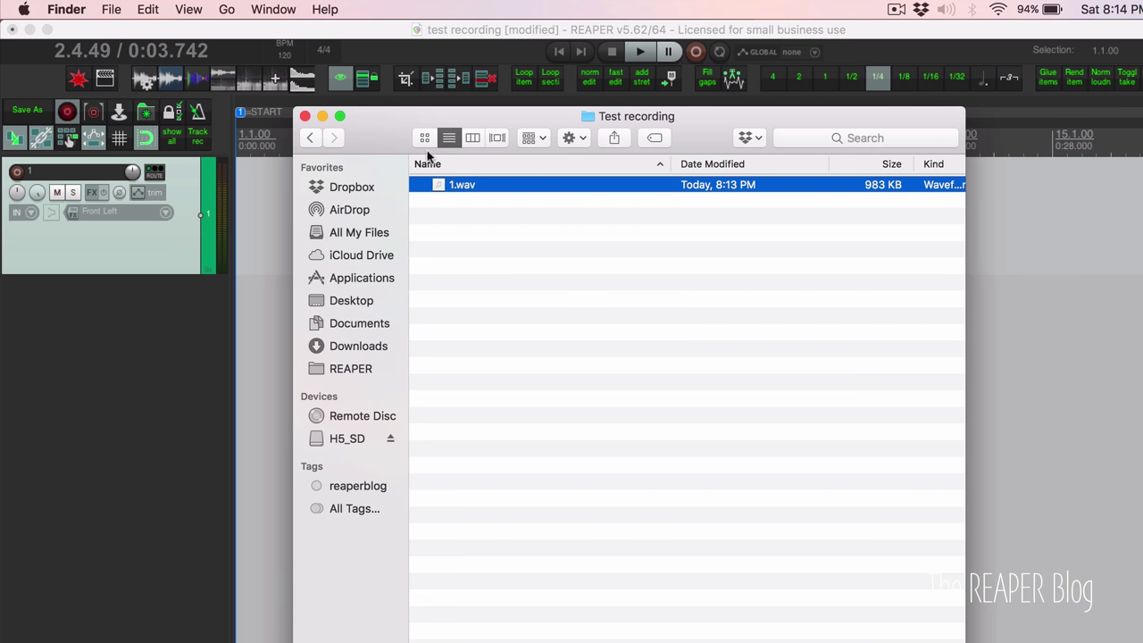
# Import the backup 1.wav onto a new track below track 1, aligned with the original take, and make that track taller
pyautogui.moveTo(366, 123); pyautogui.dragTo(574, 182)
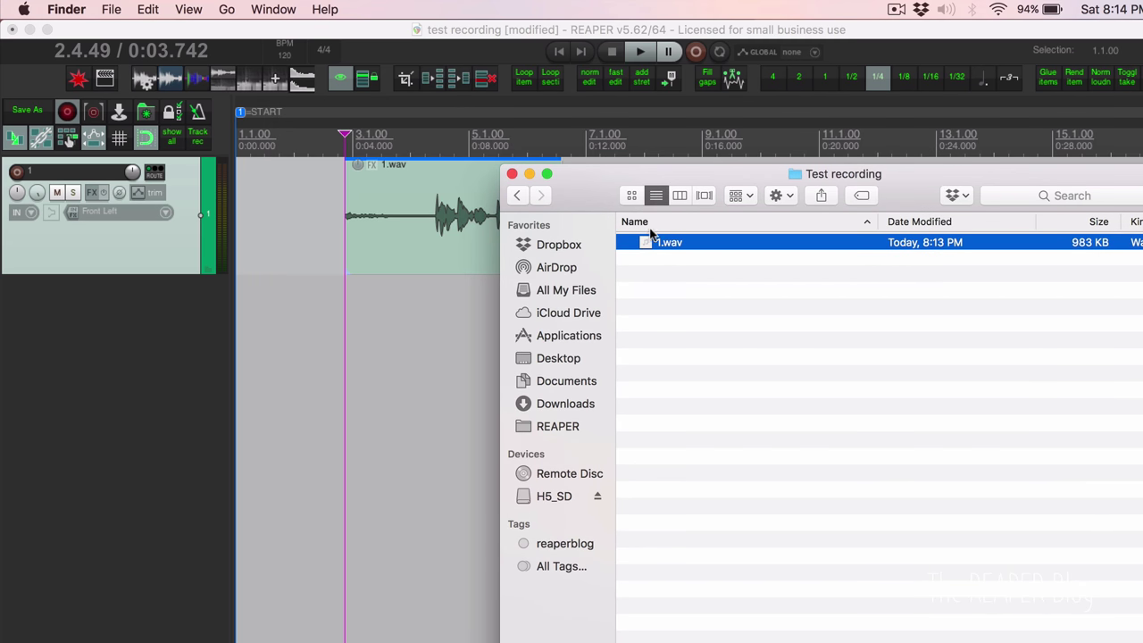
pyautogui.moveTo(652, 242); pyautogui.dragTo(322, 402)
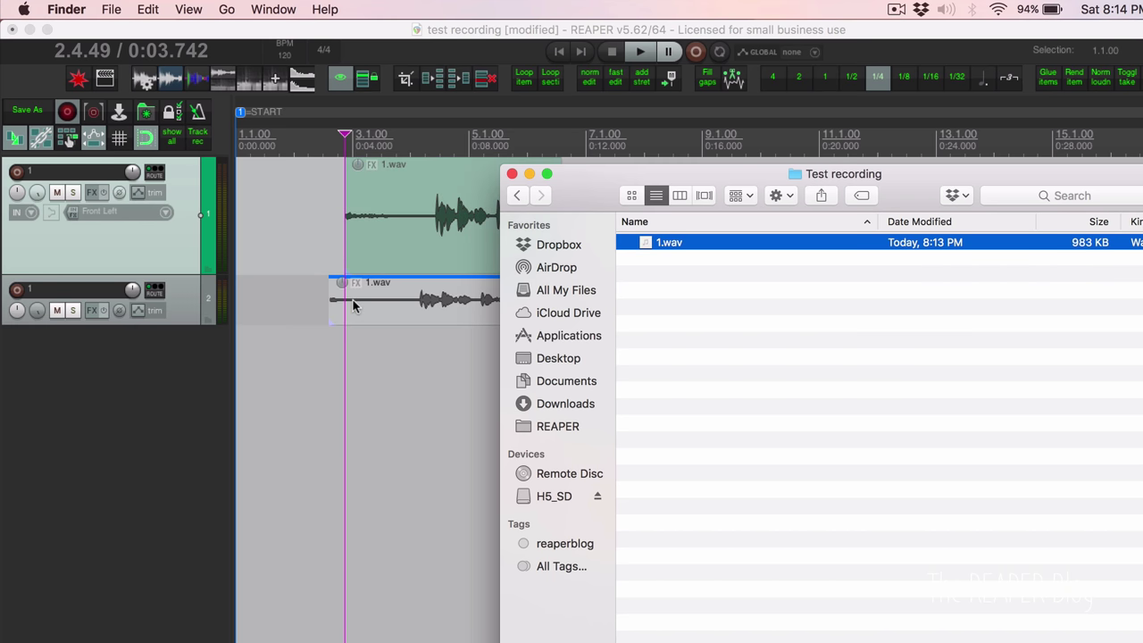
pyautogui.moveTo(352, 305); pyautogui.dragTo(392, 306)
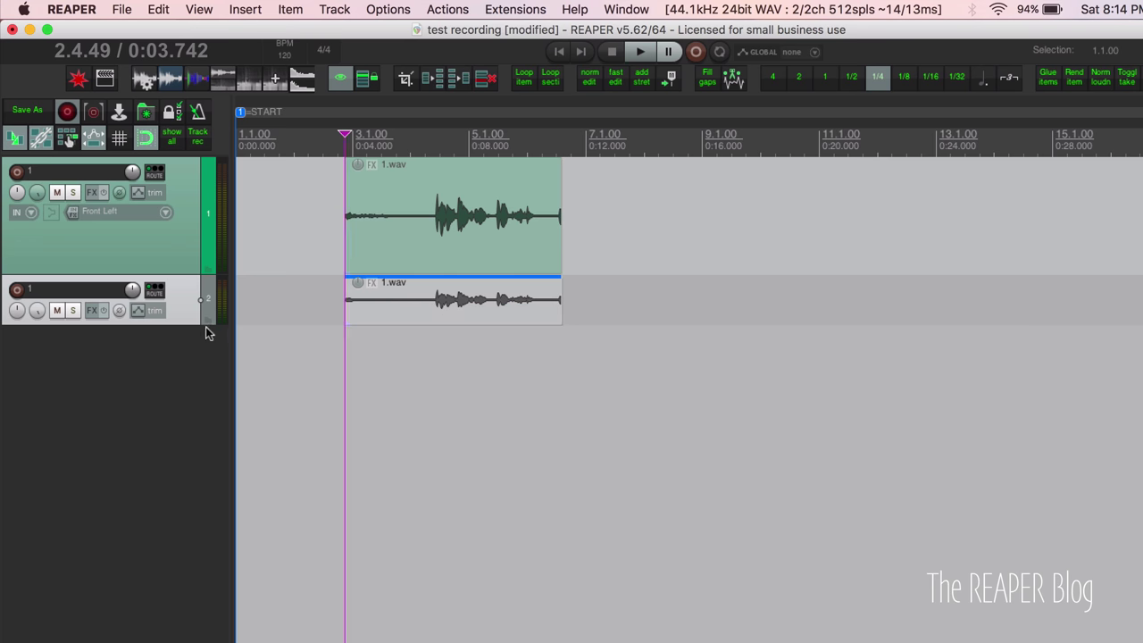
pyautogui.moveTo(189, 325); pyautogui.dragTo(172, 425)
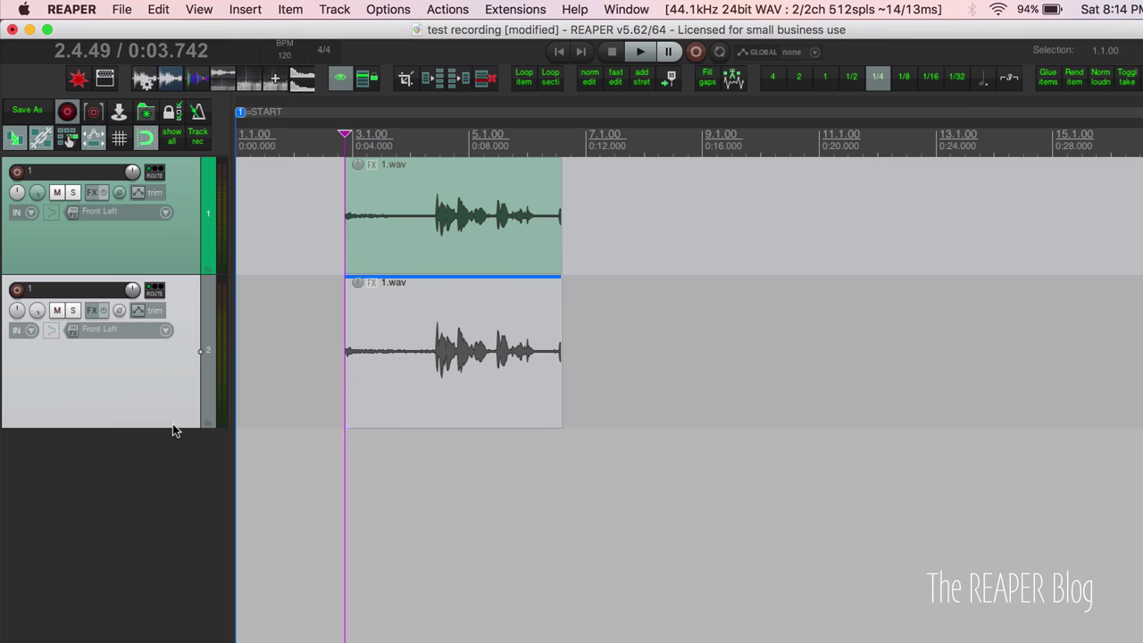